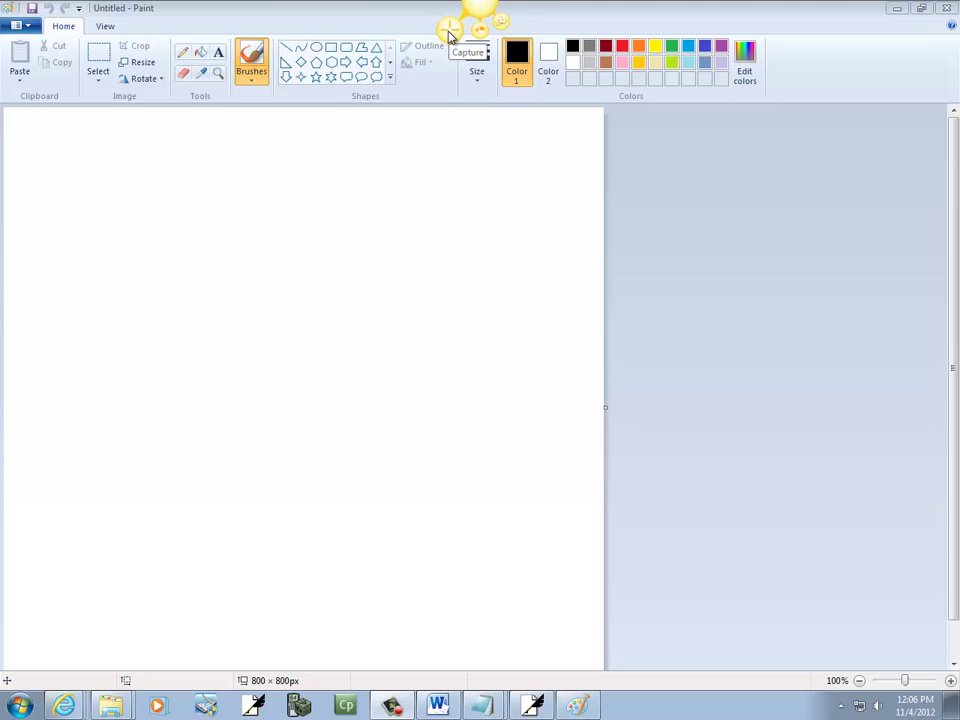
# Start a full-screen Jing video recording of the blank Paint window.
pyautogui.click(448, 32)
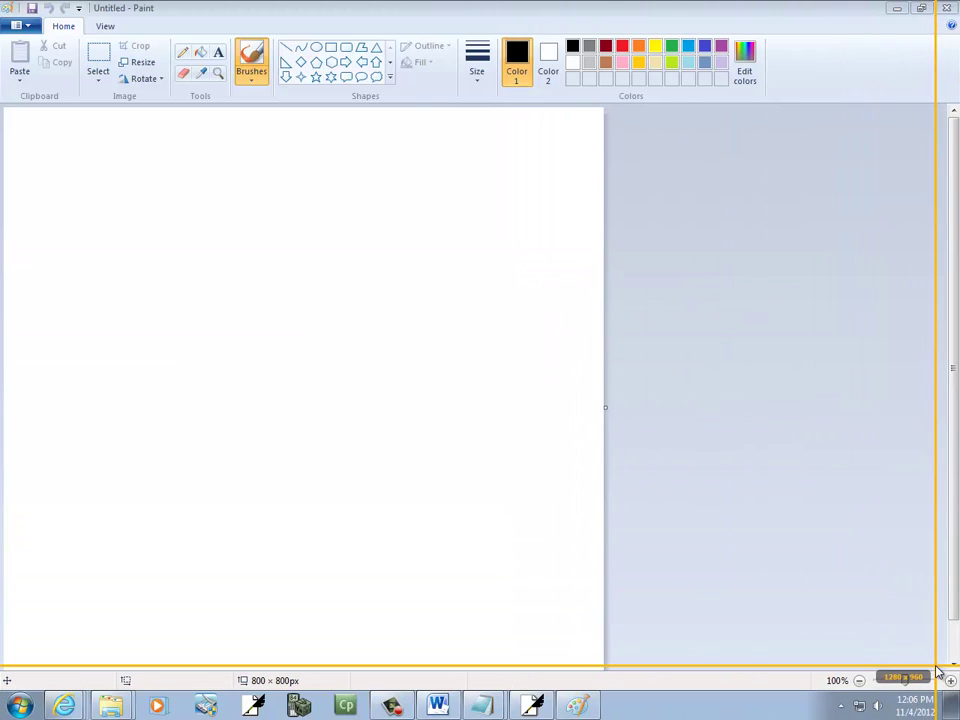
pyautogui.click(940, 673)
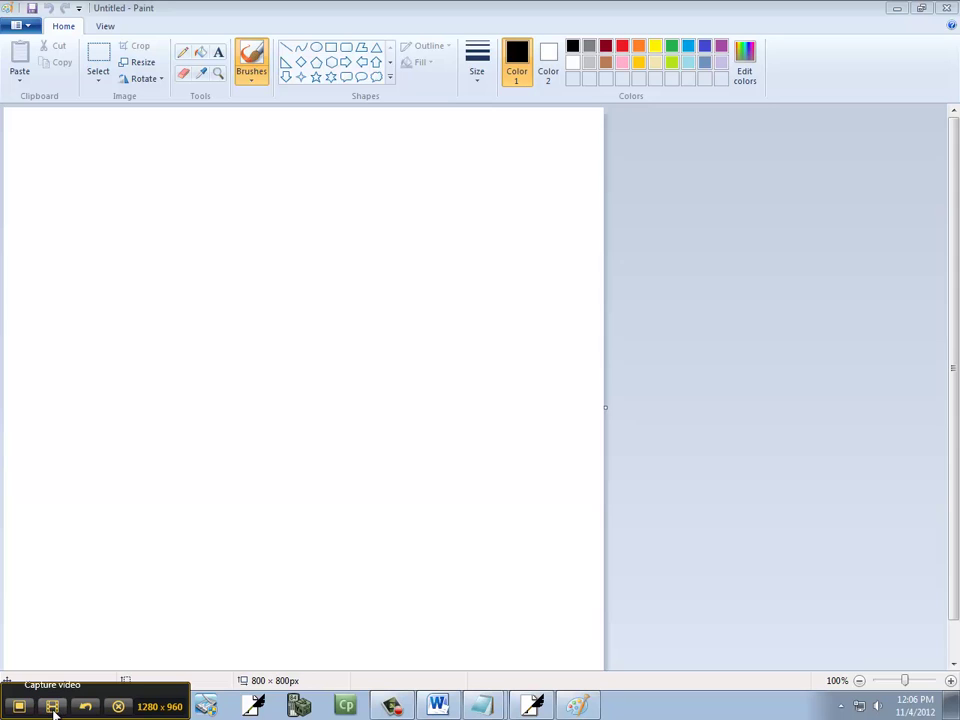
pyautogui.click(53, 708)
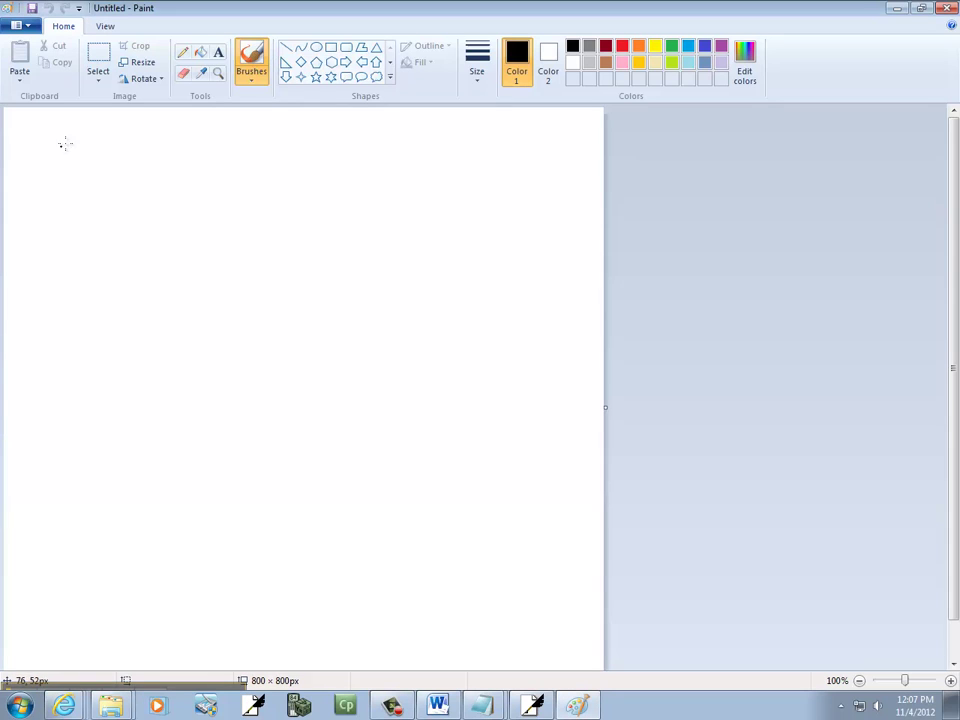
# Handwrite x² = 20, then x = ±√20 below it, and begin a third line with x.
pyautogui.moveTo(50, 170)
pyautogui.mouseDown()
pyautogui.moveTo(82, 142)
pyautogui.moveTo(81, 174)
pyautogui.mouseUp()
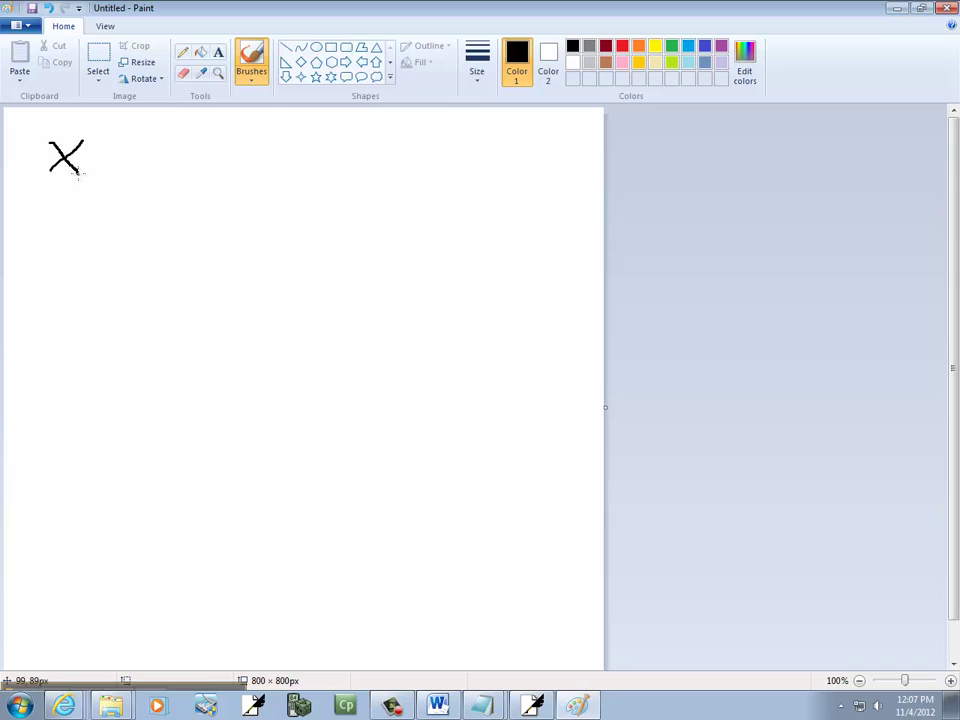
pyautogui.moveTo(88, 128)
pyautogui.mouseDown()
pyautogui.moveTo(141, 162)
pyautogui.moveTo(160, 144)
pyautogui.moveTo(174, 162)
pyautogui.moveTo(156, 176)
pyautogui.moveTo(169, 169)
pyautogui.moveTo(179, 178)
pyautogui.moveTo(186, 160)
pyautogui.moveTo(200, 178)
pyautogui.moveTo(213, 158)
pyautogui.moveTo(205, 146)
pyautogui.mouseUp()
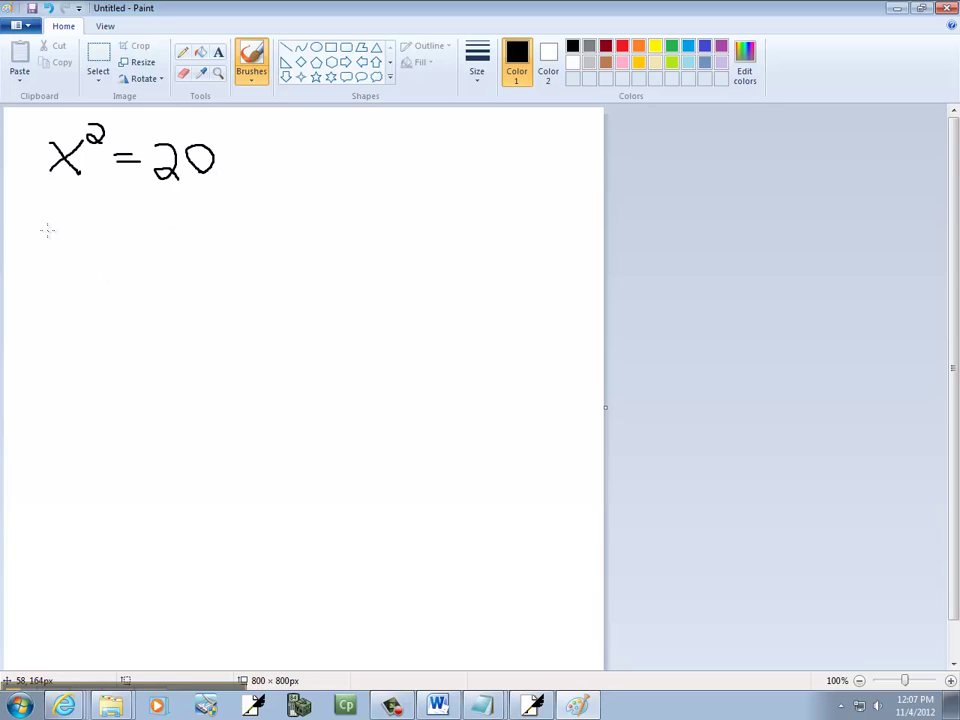
pyautogui.moveTo(47, 229)
pyautogui.mouseDown()
pyautogui.moveTo(70, 204)
pyautogui.moveTo(72, 233)
pyautogui.moveTo(105, 219)
pyautogui.moveTo(132, 223)
pyautogui.mouseUp()
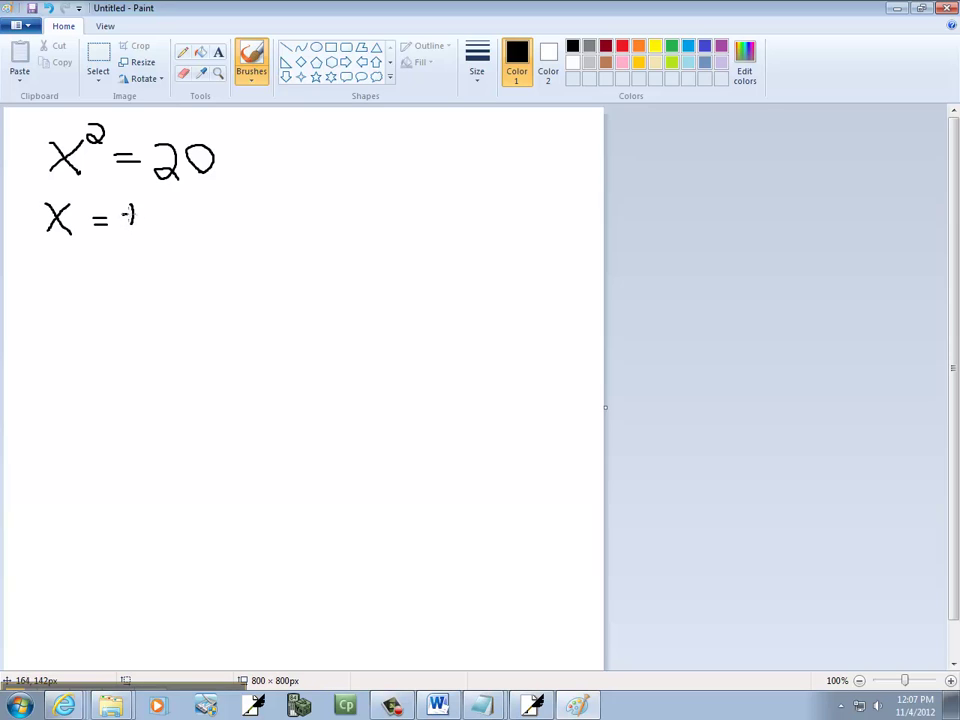
pyautogui.moveTo(123, 231)
pyautogui.mouseDown()
pyautogui.moveTo(158, 244)
pyautogui.moveTo(176, 203)
pyautogui.moveTo(232, 200)
pyautogui.moveTo(195, 218)
pyautogui.moveTo(192, 240)
pyautogui.mouseUp()
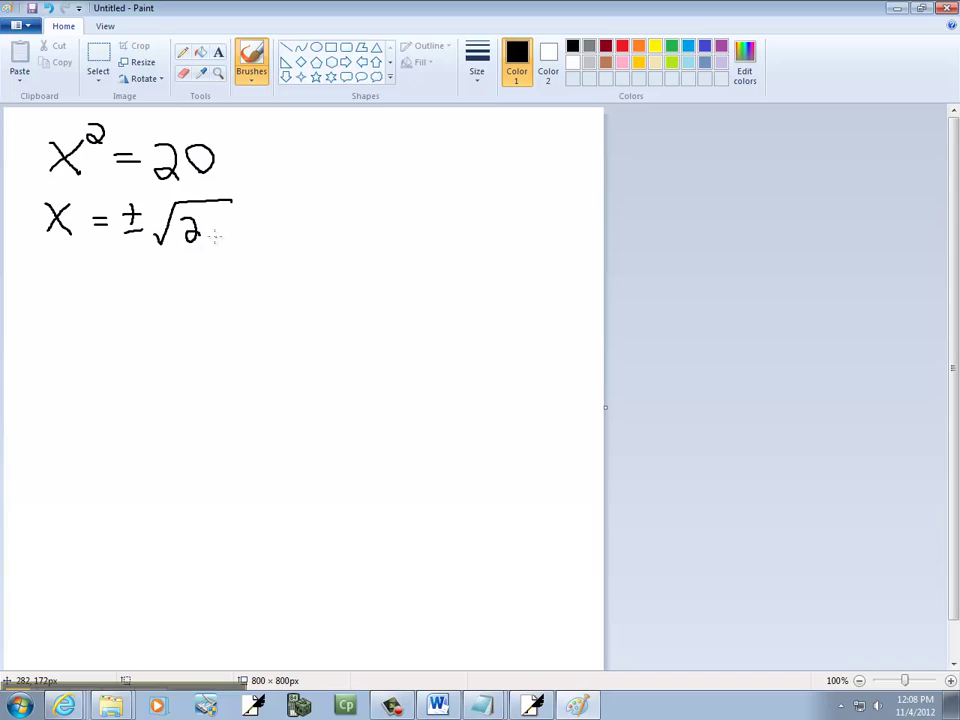
pyautogui.moveTo(216, 222); pyautogui.dragTo(211, 230)
pyautogui.moveTo(47, 285)
pyautogui.mouseDown()
pyautogui.moveTo(70, 262)
pyautogui.moveTo(71, 288)
pyautogui.moveTo(91, 273)
pyautogui.mouseUp()
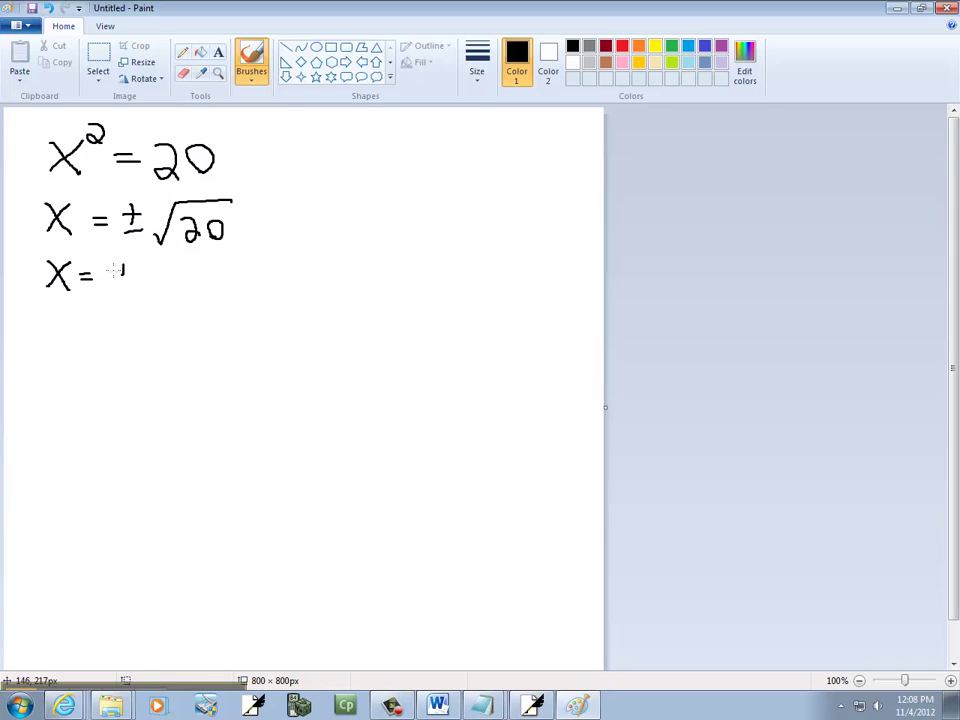
# Write ±√(2·2·5) on the third line to factor the radicand.
pyautogui.moveTo(112, 270)
pyautogui.mouseDown()
pyautogui.moveTo(129, 283)
pyautogui.moveTo(272, 263)
pyautogui.mouseUp()
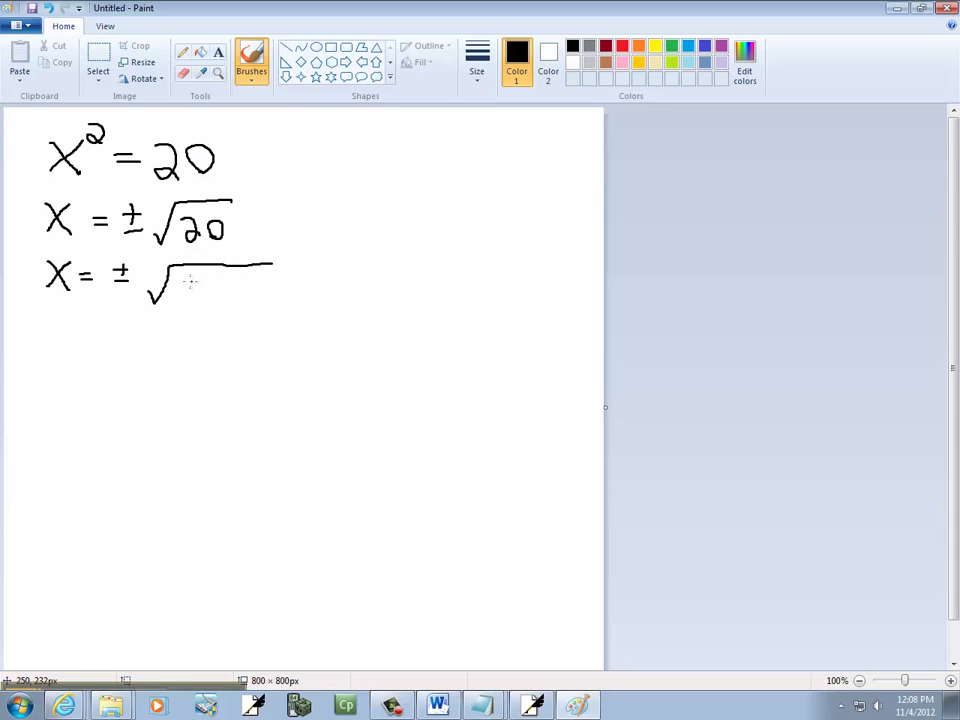
pyautogui.moveTo(182, 282); pyautogui.dragTo(200, 296)
pyautogui.moveTo(217, 285); pyautogui.dragTo(233, 298)
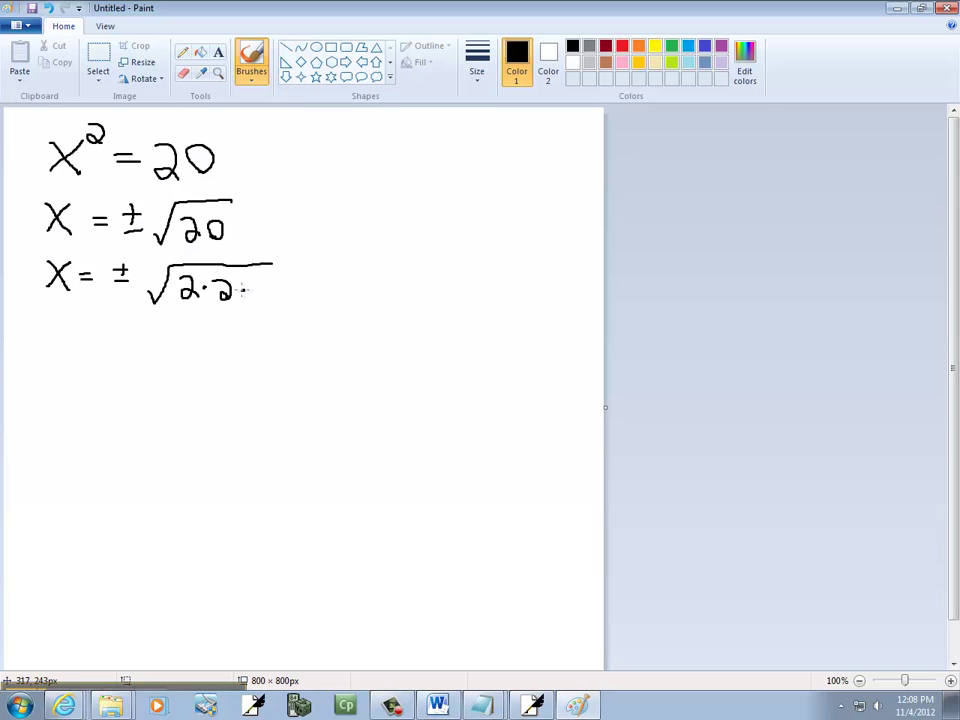
pyautogui.click(243, 290)
pyautogui.moveTo(270, 281); pyautogui.dragTo(254, 305)
# Loop the pair of 2s out of the root and write the final line x = ±2√5.
pyautogui.moveTo(178, 306)
pyautogui.mouseDown()
pyautogui.moveTo(214, 315)
pyautogui.moveTo(238, 302)
pyautogui.moveTo(128, 326)
pyautogui.moveTo(121, 291)
pyautogui.mouseUp()
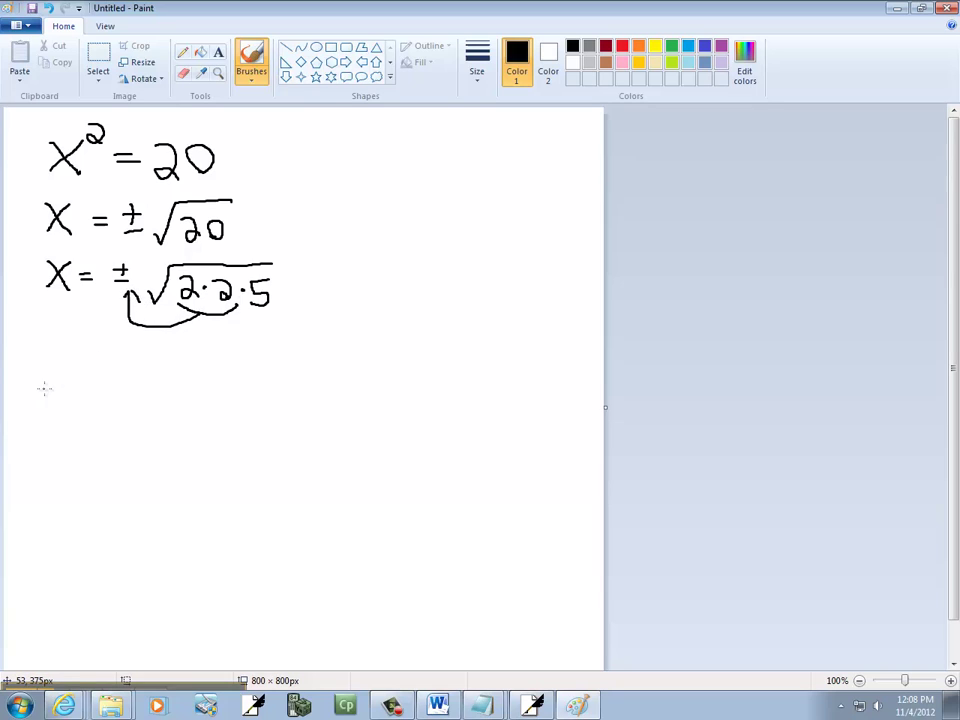
pyautogui.moveTo(50, 382)
pyautogui.mouseDown()
pyautogui.moveTo(75, 358)
pyautogui.moveTo(60, 369)
pyautogui.moveTo(68, 383)
pyautogui.moveTo(210, 354)
pyautogui.mouseUp()
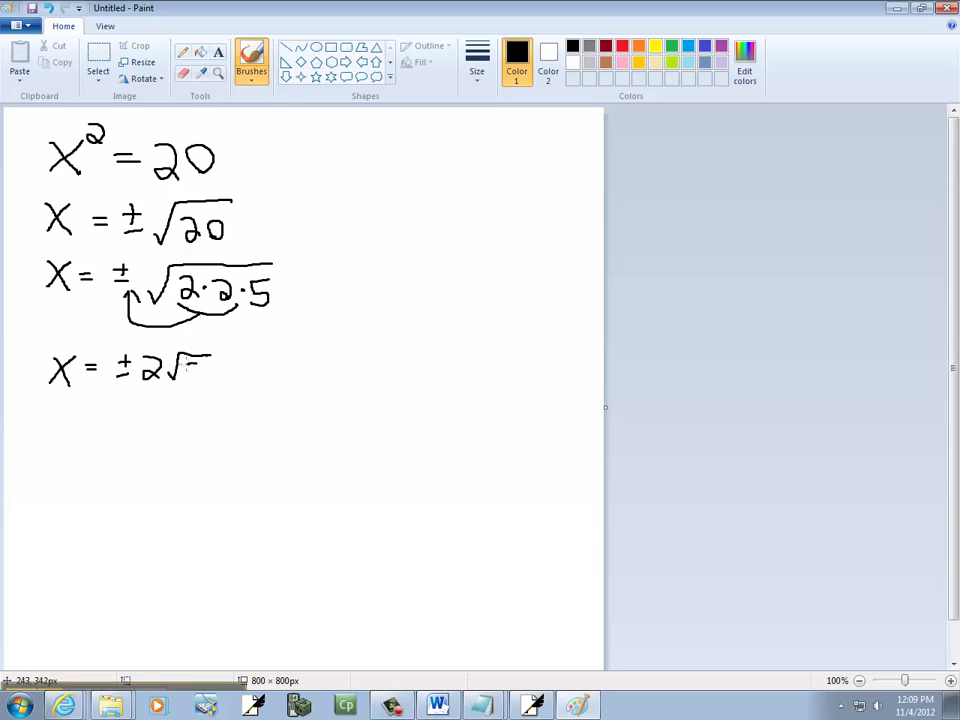
pyautogui.moveTo(189, 370); pyautogui.dragTo(181, 380)
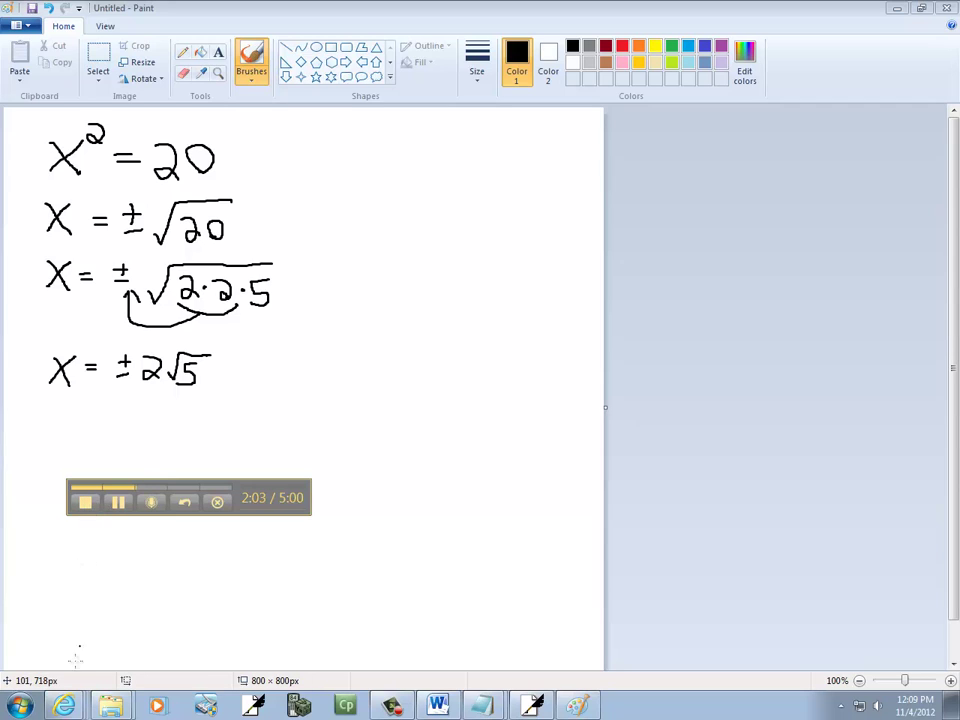
# Stop the recording, name the video 'Squaroperamp' and upload it to Screencast.com.
pyautogui.click(86, 503)
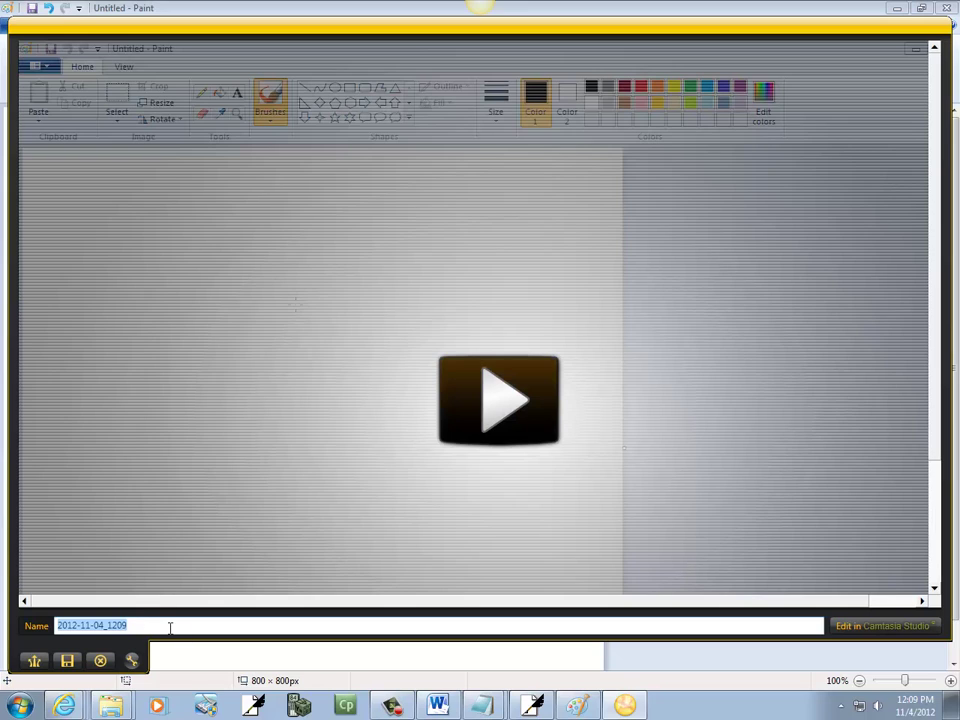
pyautogui.write('Square Root Pr')
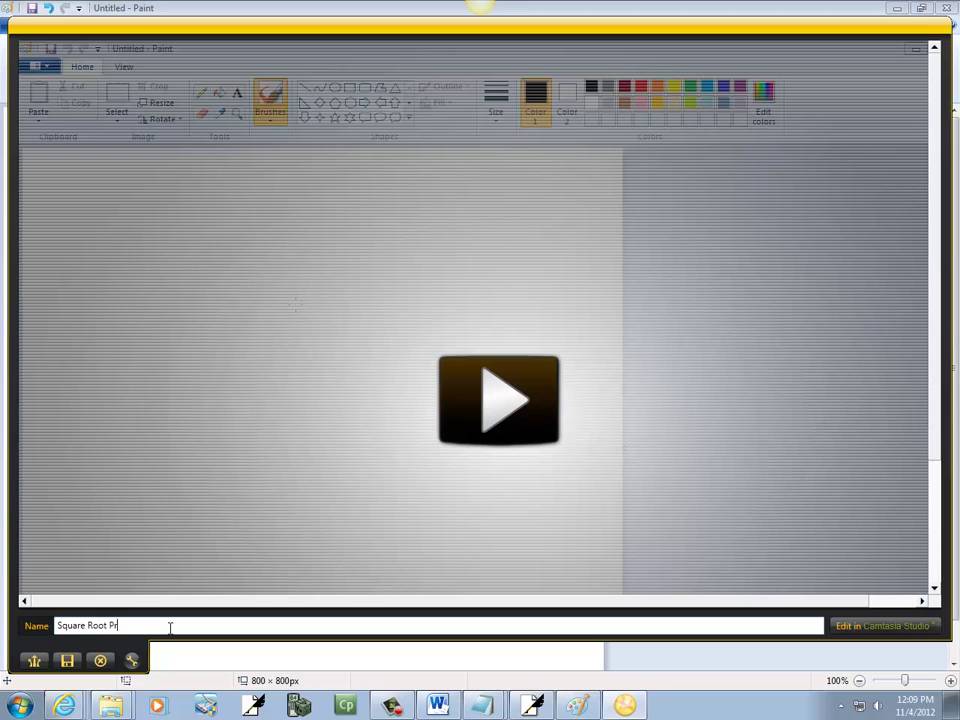
pyautogui.write('oper')
pyautogui.write('ty Example')
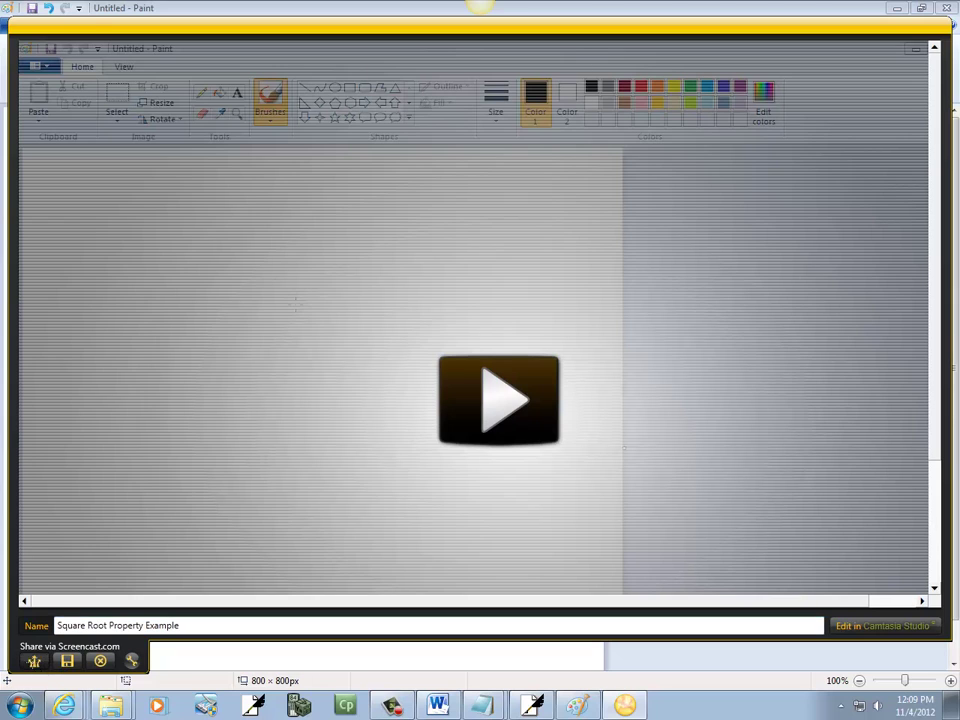
pyautogui.click(34, 661)
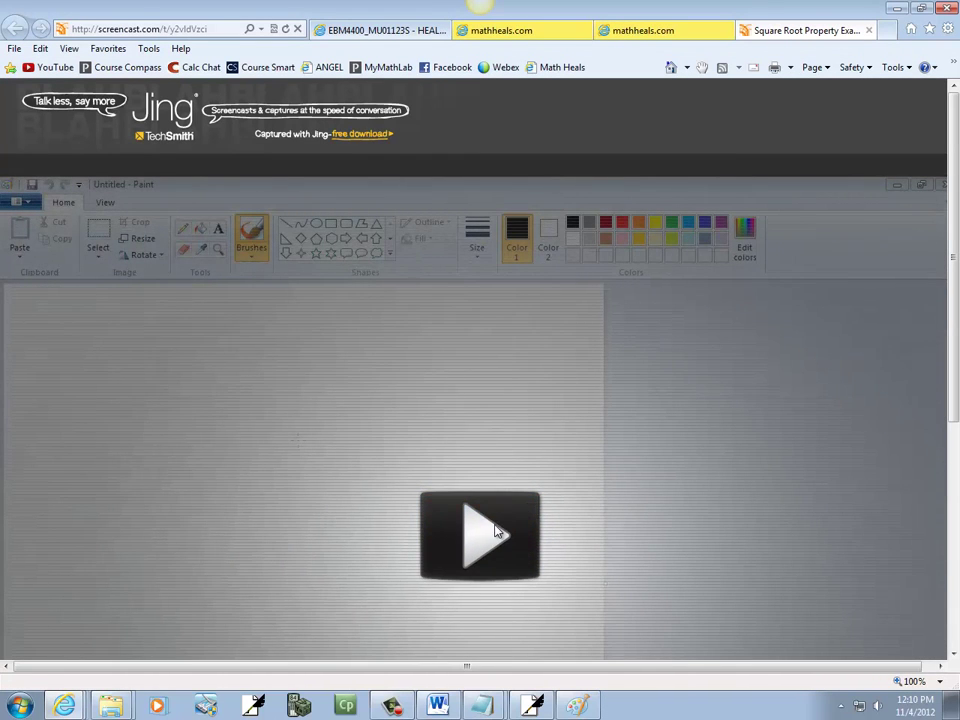
# Copy the video's Screencast.com address and return to the EBM4400 Course Content page.
pyautogui.click(141, 30)
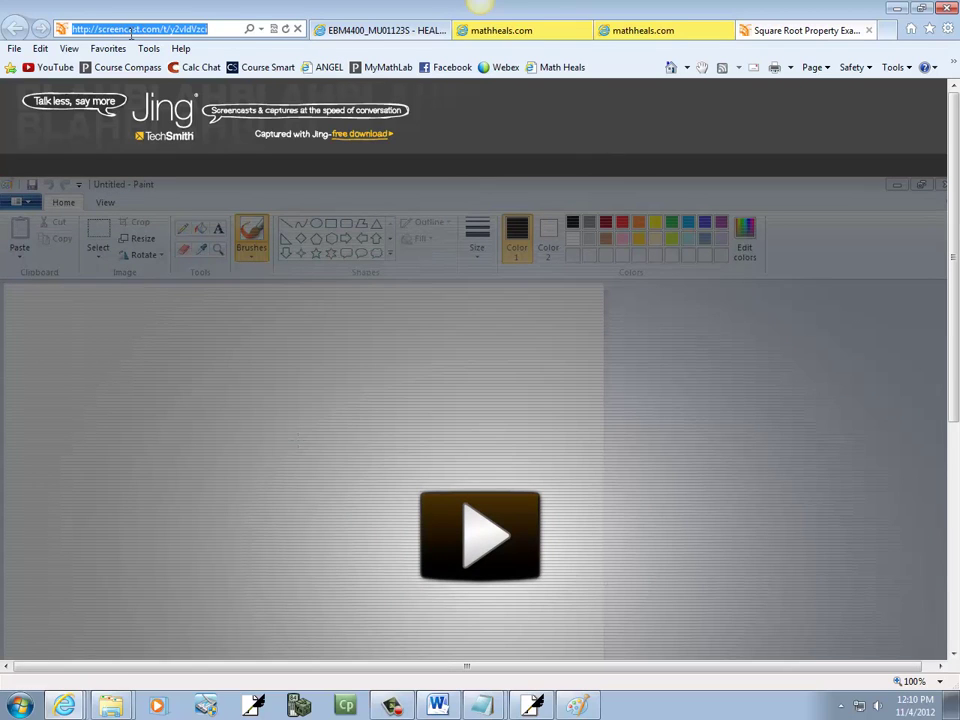
pyautogui.rightClick(133, 31)
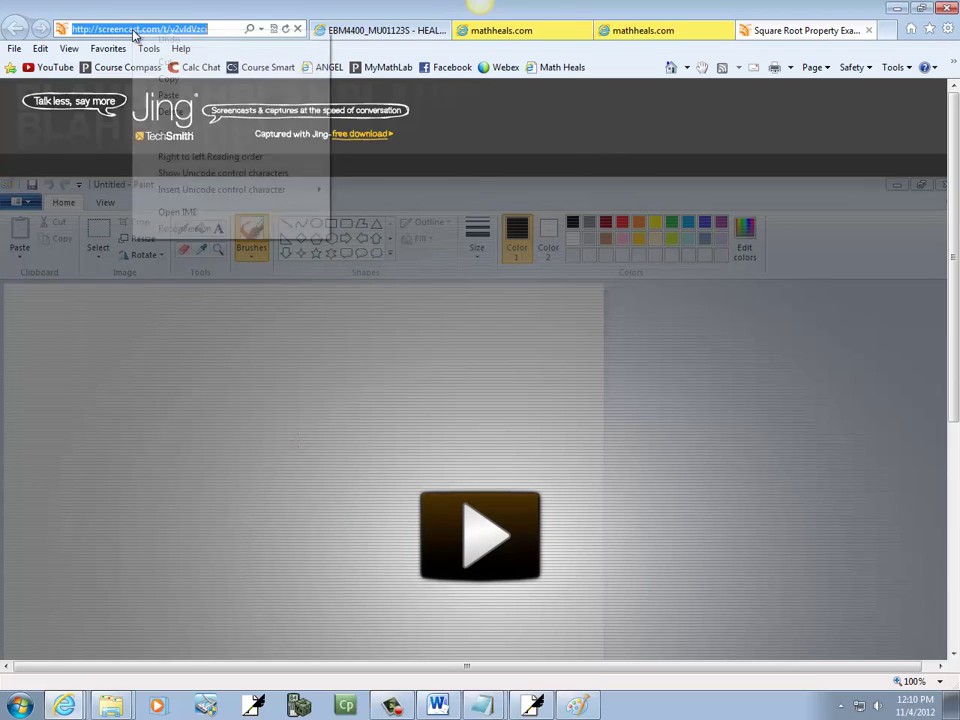
pyautogui.click(169, 80)
pyautogui.click(345, 30)
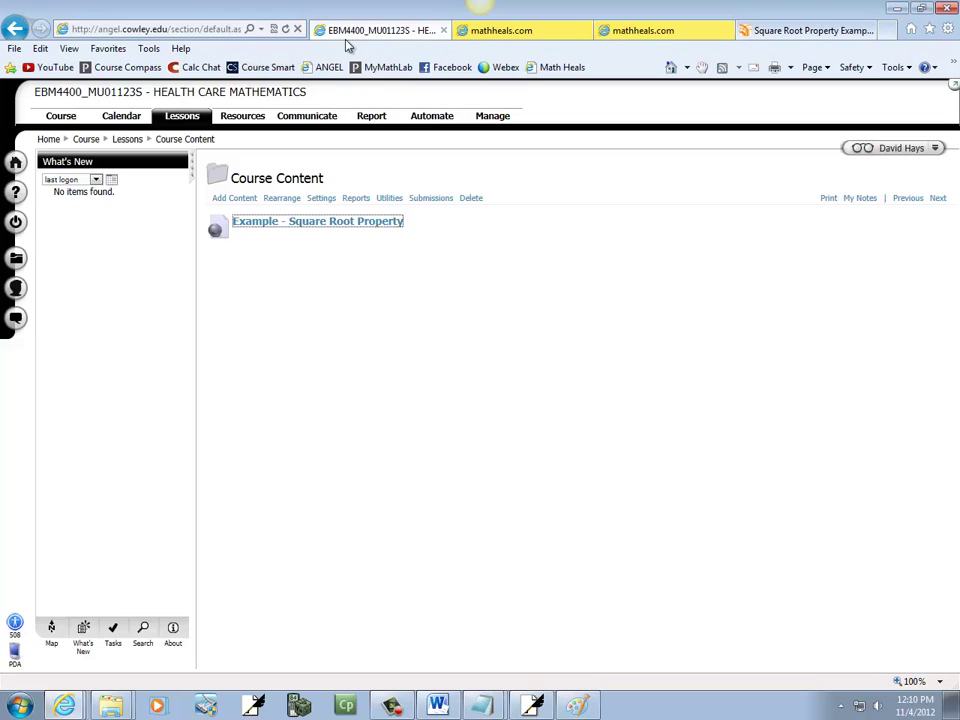
# Create a link item titled 'Square Root Property Example 2' opening in a new window without a banner.
pyautogui.click(247, 200)
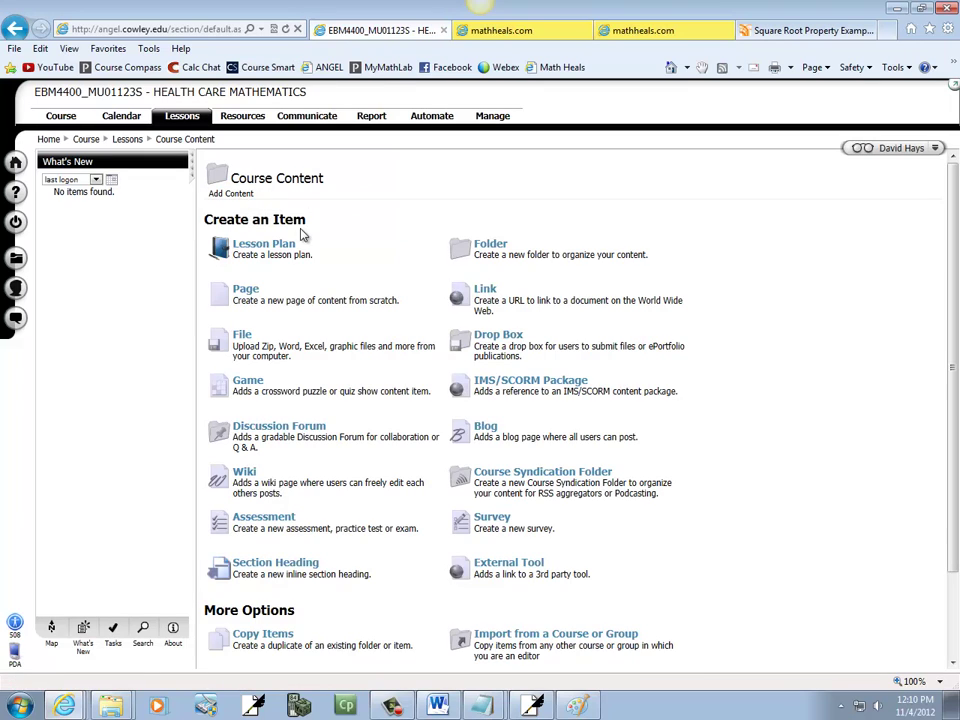
pyautogui.click(482, 290)
pyautogui.write('Square Root Property Example 2')
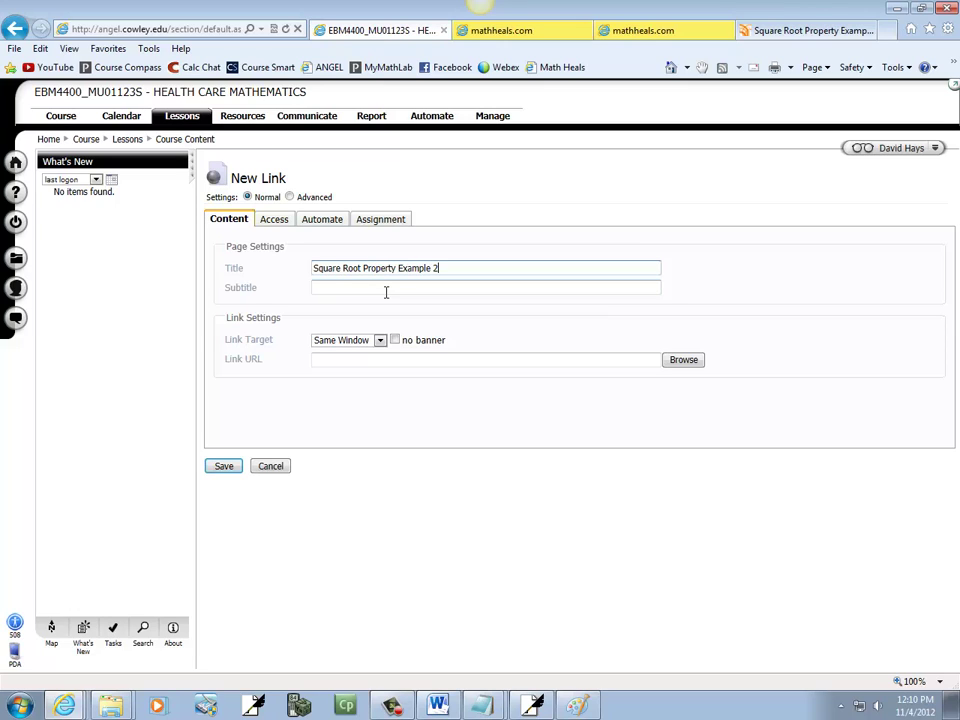
pyautogui.click(386, 292)
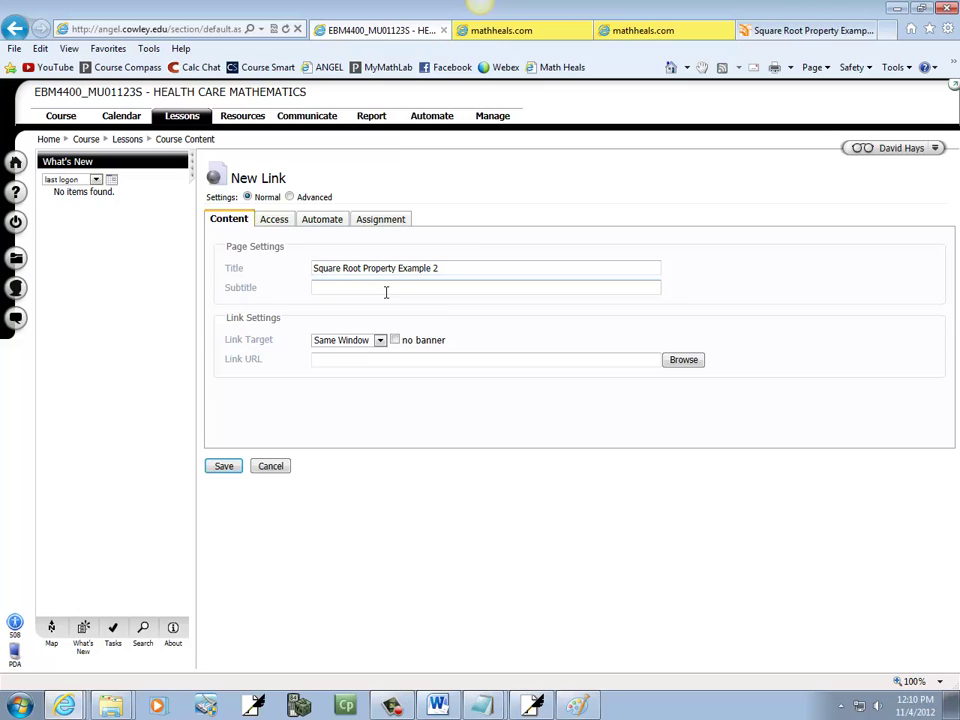
pyautogui.click(380, 340)
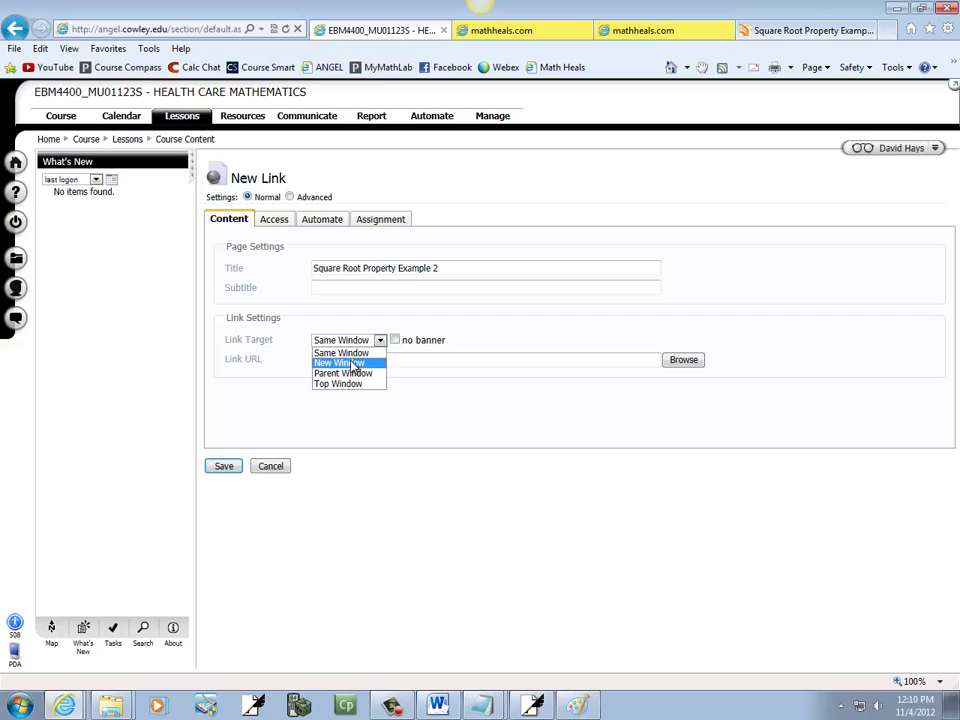
pyautogui.click(354, 363)
pyautogui.click(394, 341)
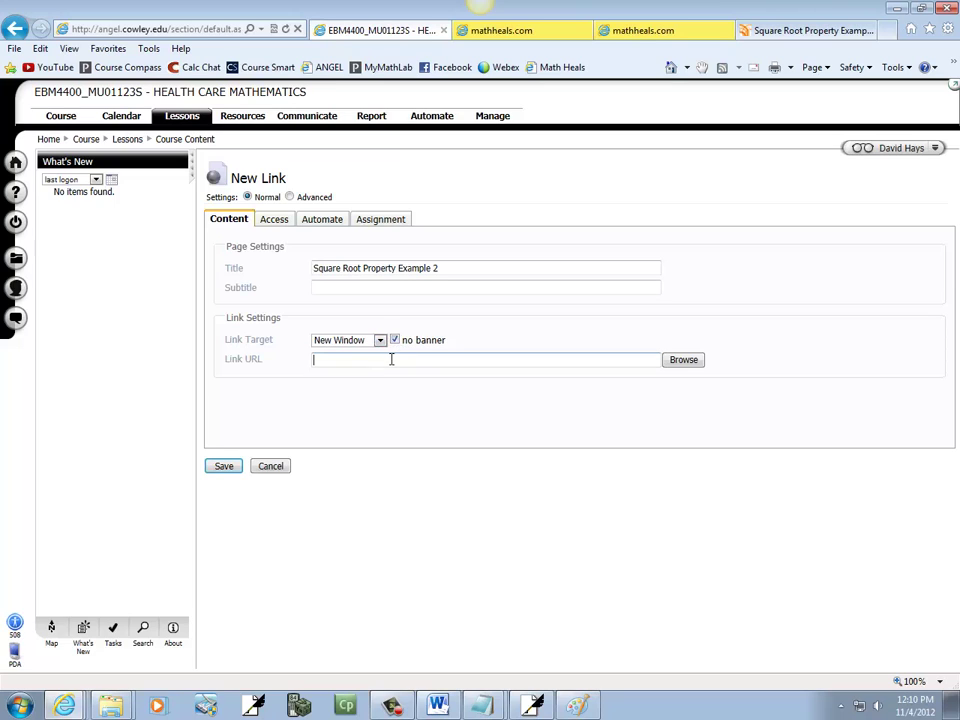
# Paste the video address as the link URL, save the link, and open it.
pyautogui.rightClick(354, 361)
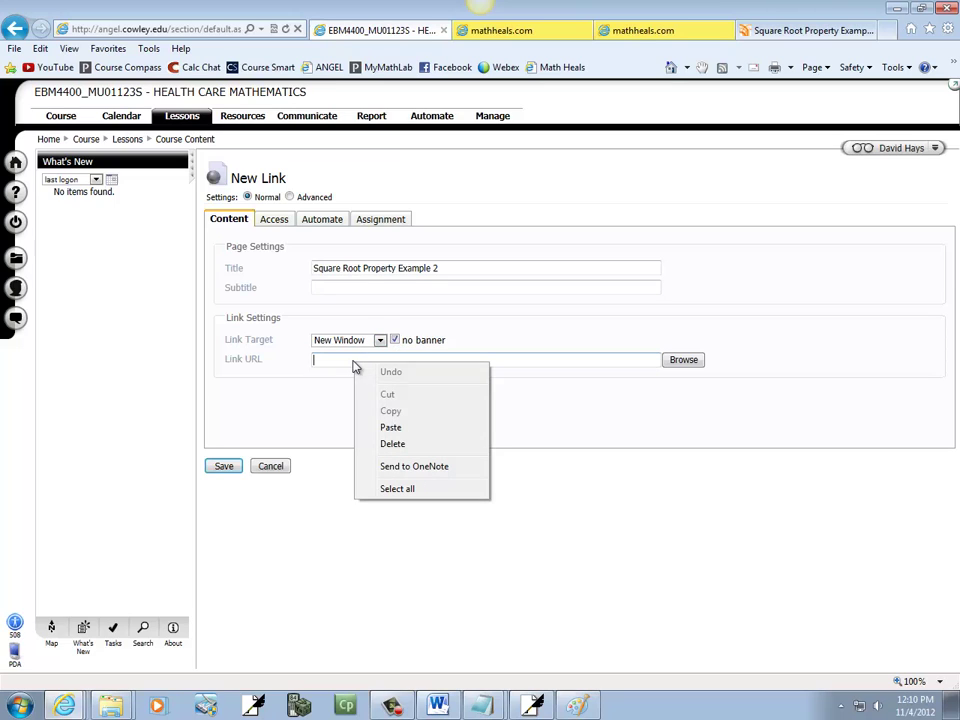
pyautogui.click(390, 428)
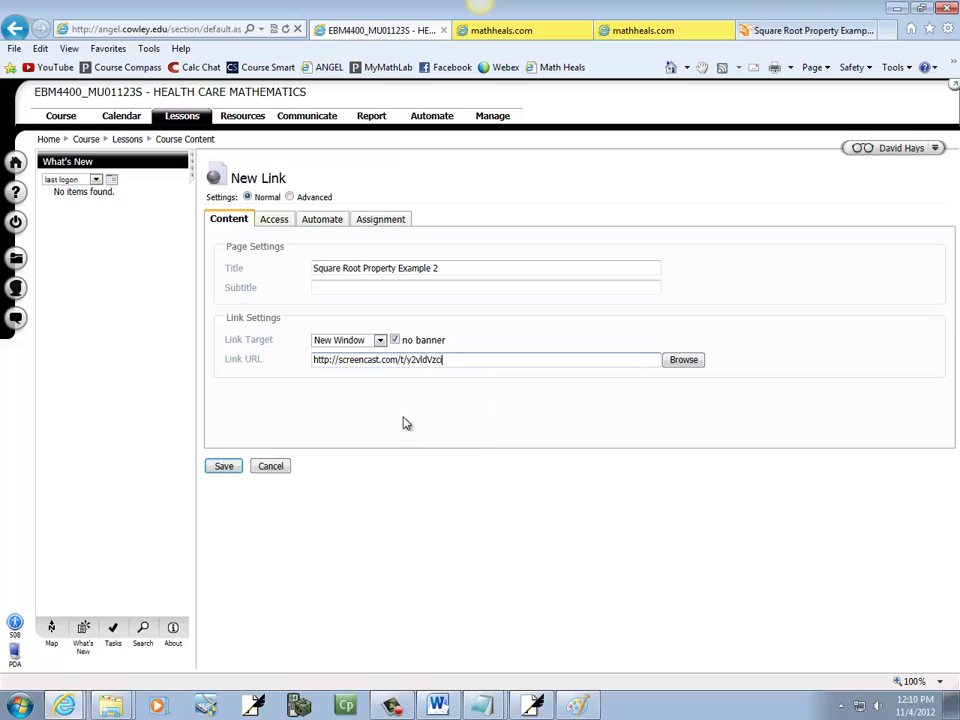
pyautogui.click(224, 467)
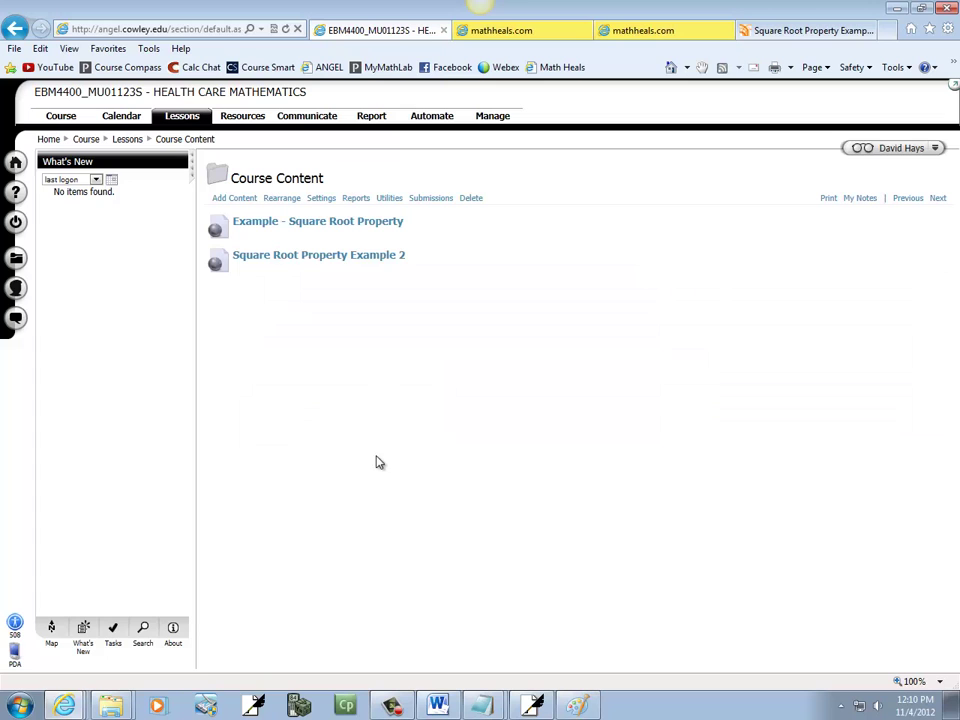
pyautogui.click(352, 256)
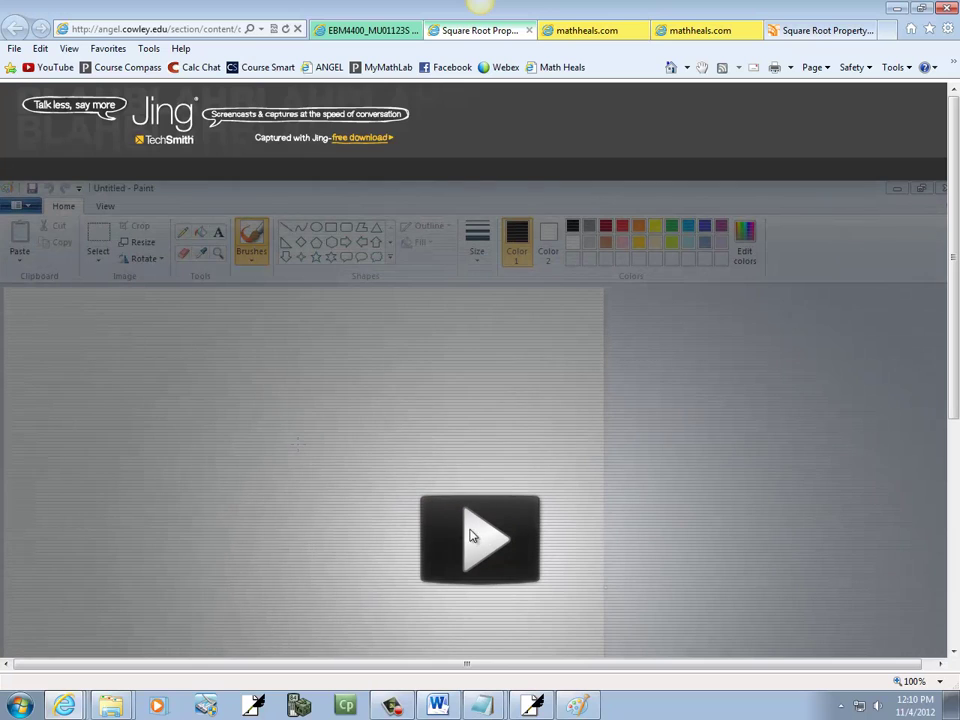
# Play the linked Jing video on Screencast.com to confirm it works, then pause it.
pyautogui.click(486, 544)
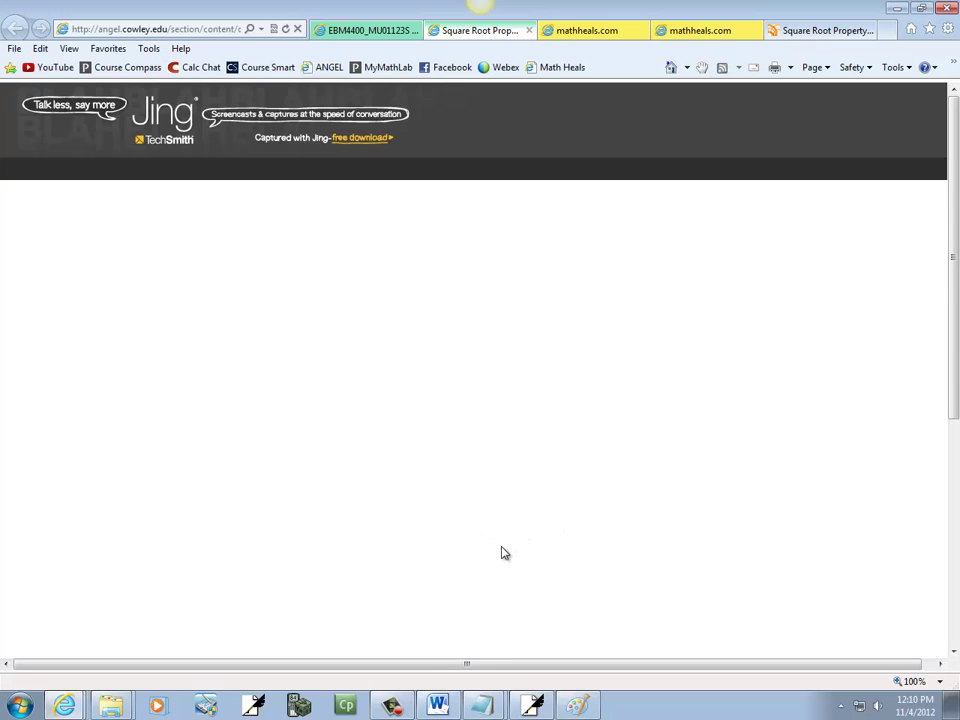
pyautogui.scroll(-3, 594, 519)
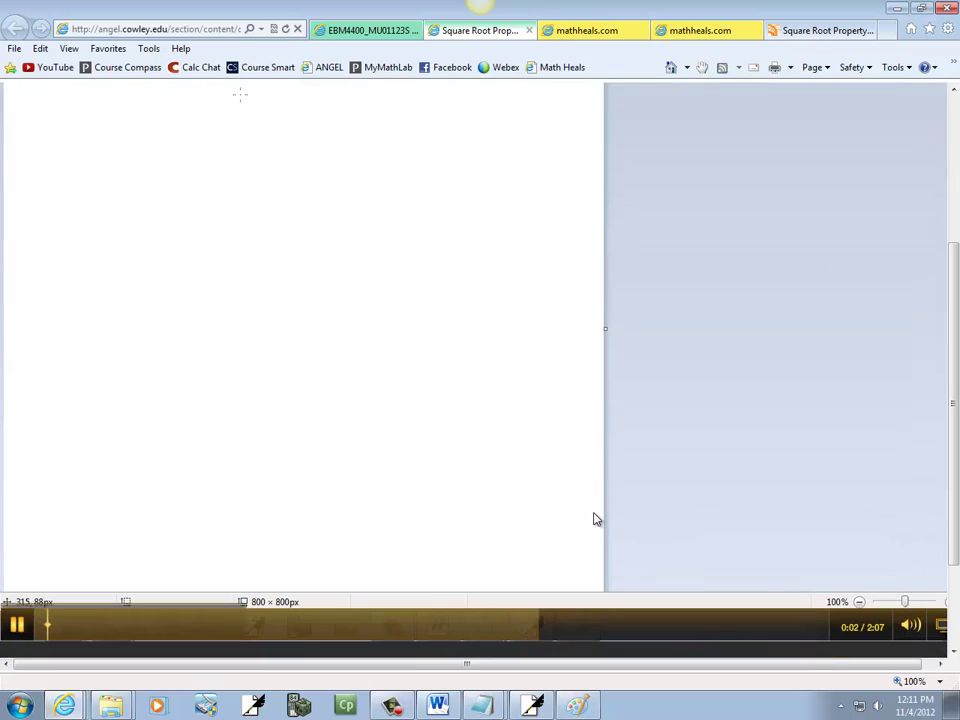
pyautogui.scroll(-2, 594, 519)
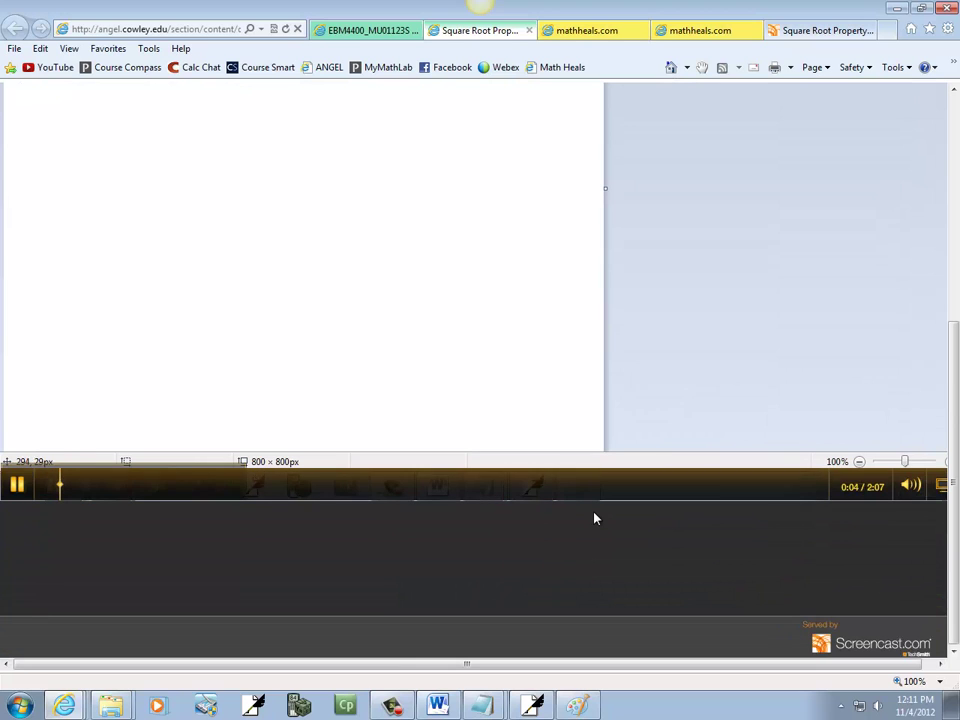
pyautogui.scroll(2, 595, 514)
pyautogui.scroll(3, 596, 510)
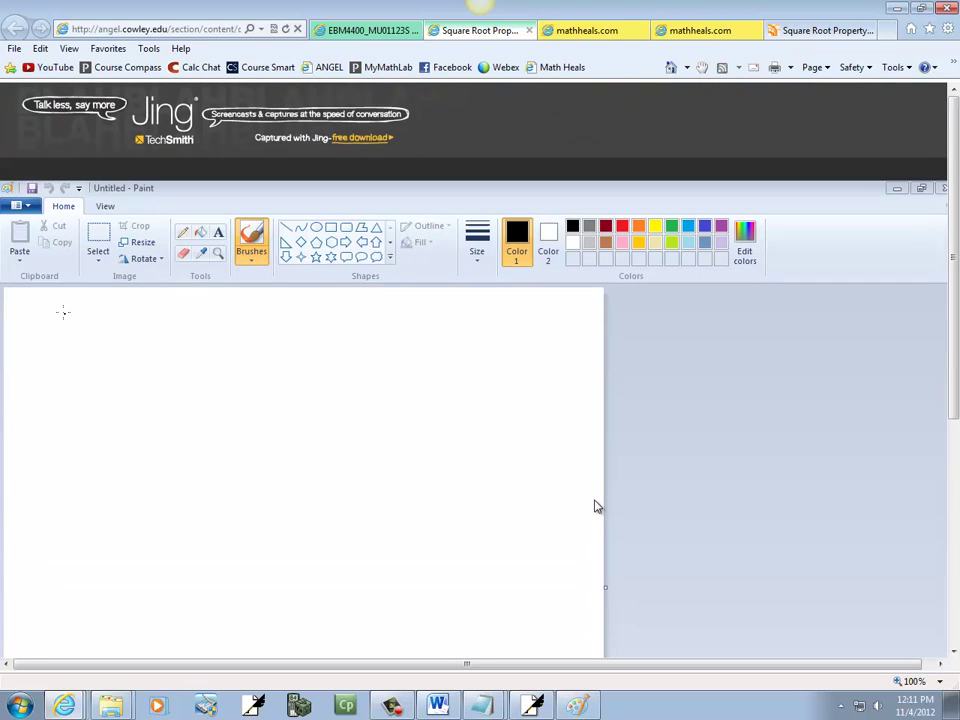
pyautogui.scroll(-5, 594, 507)
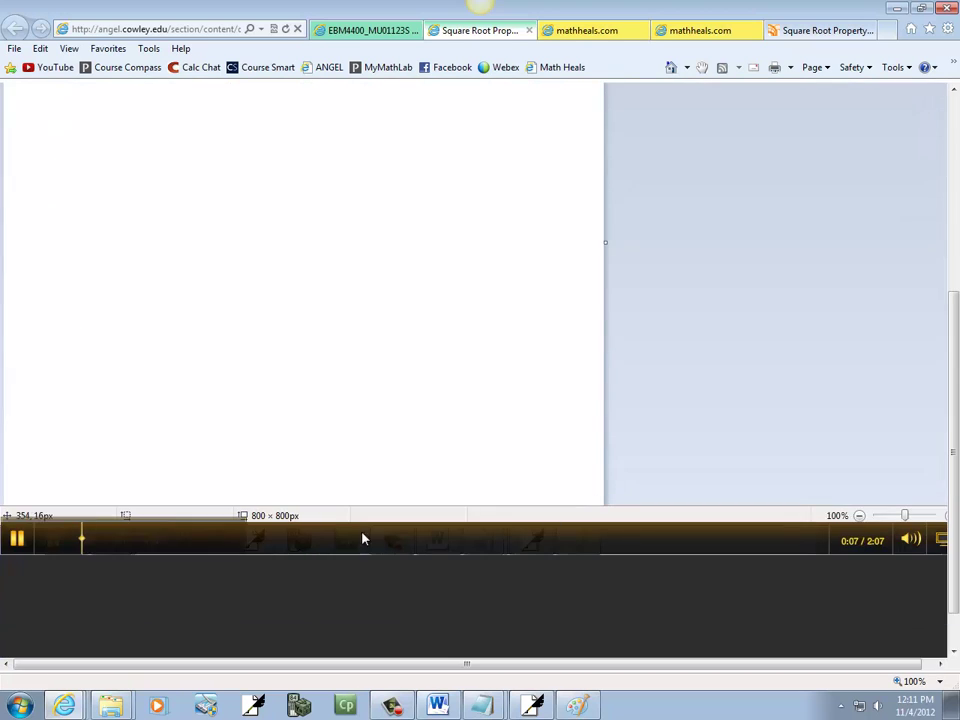
pyautogui.click(18, 539)
pyautogui.scroll(3, 463, 444)
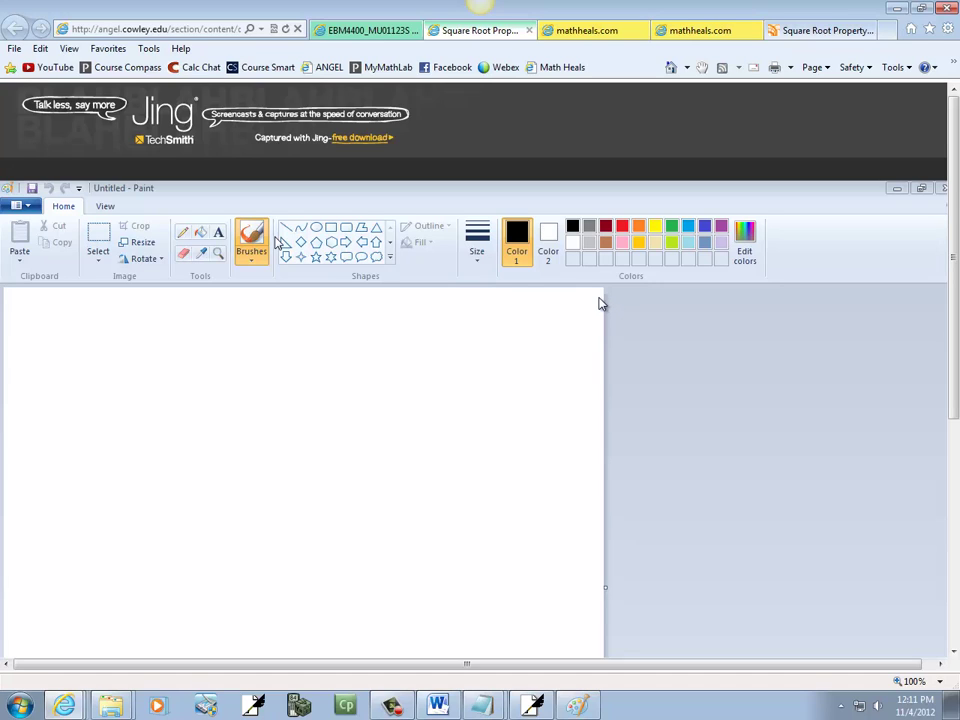
# Close the video tab and switch to the mathheals.com page.
pyautogui.click(871, 31)
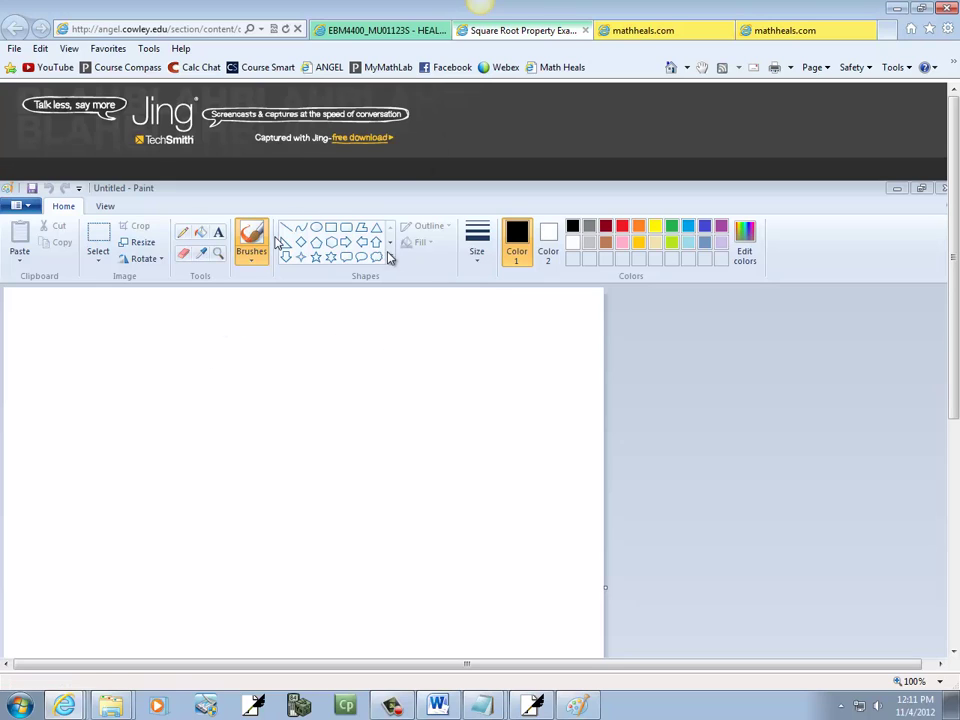
pyautogui.click(648, 32)
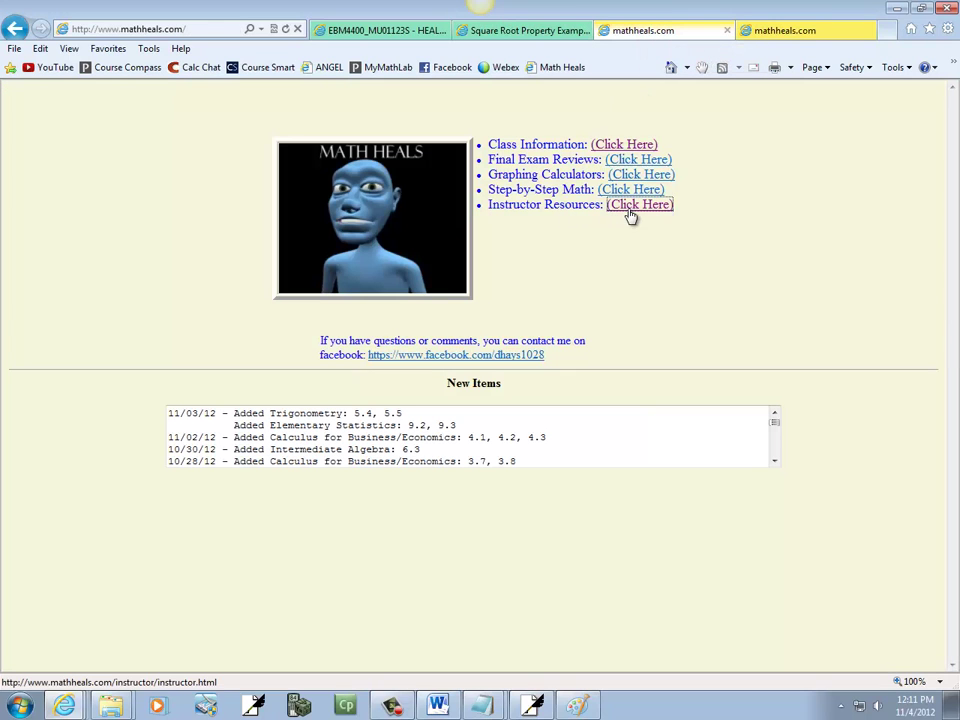